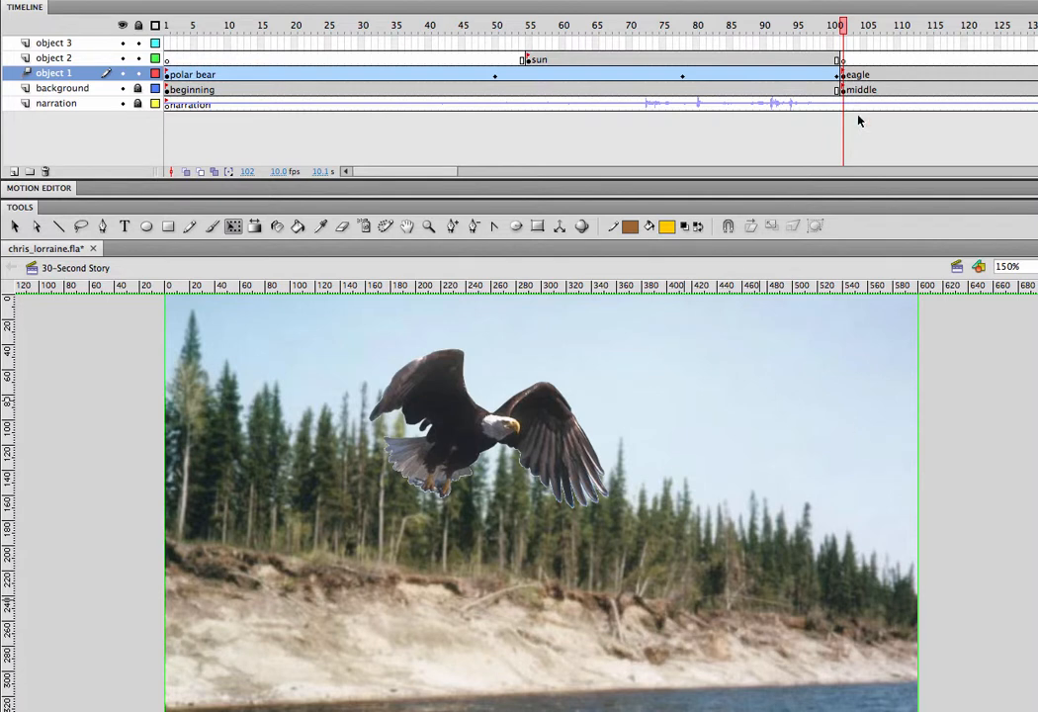
Shrink the eagle to about 115 px wide and place it just off the stage's left edge, near the top.
left_click(458, 416)
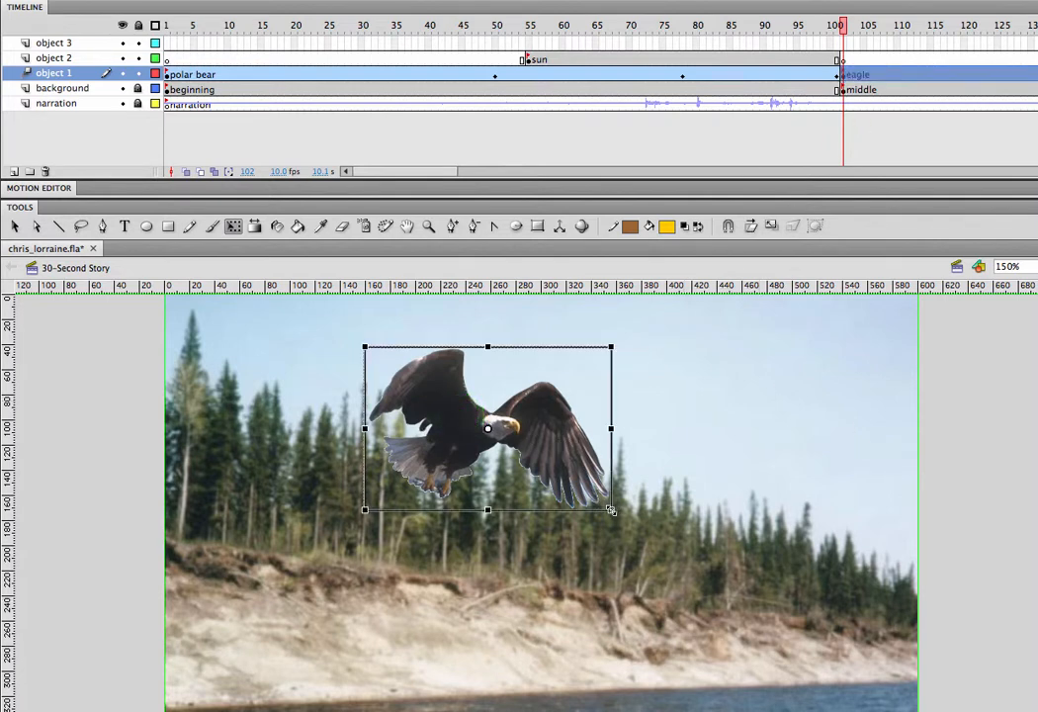
left_click_drag(611, 510, 567, 478)
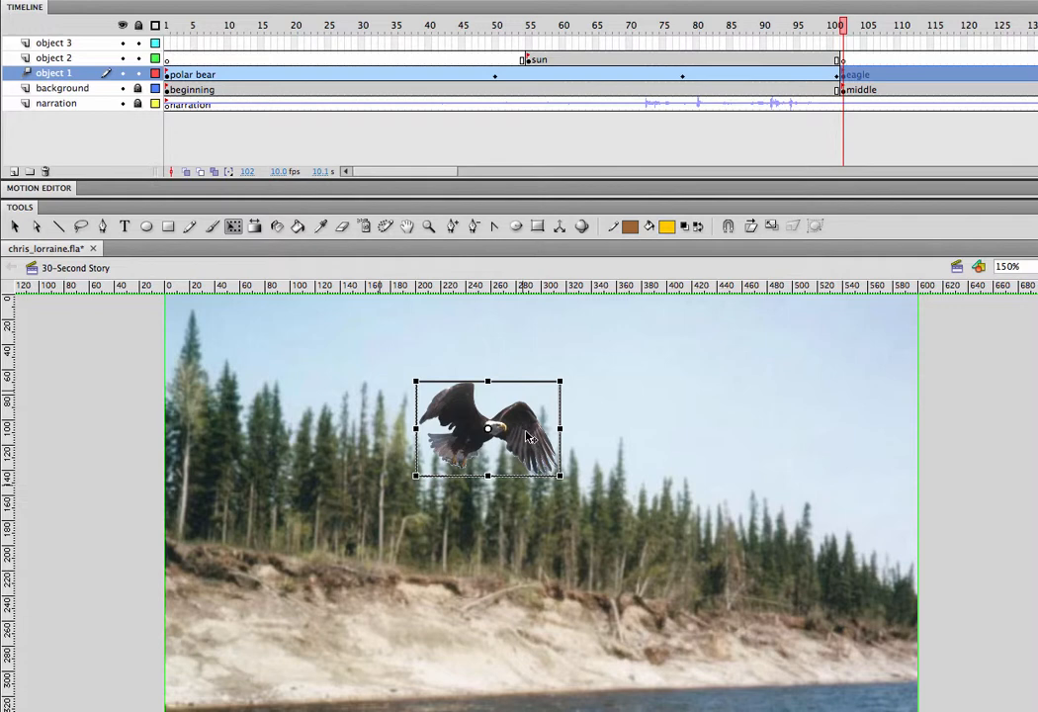
left_click_drag(532, 448, 141, 388)
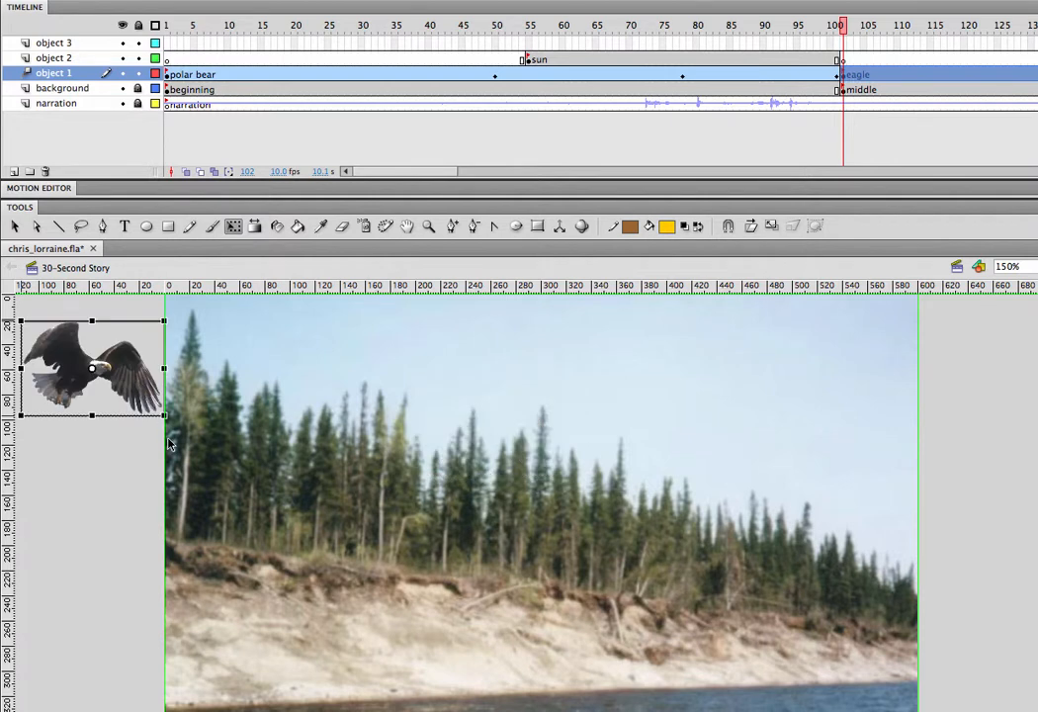
Create a motion tween for the eagle and, at frame 132, move it down to the shoreline at the stage's lower left.
right_click(120, 372)
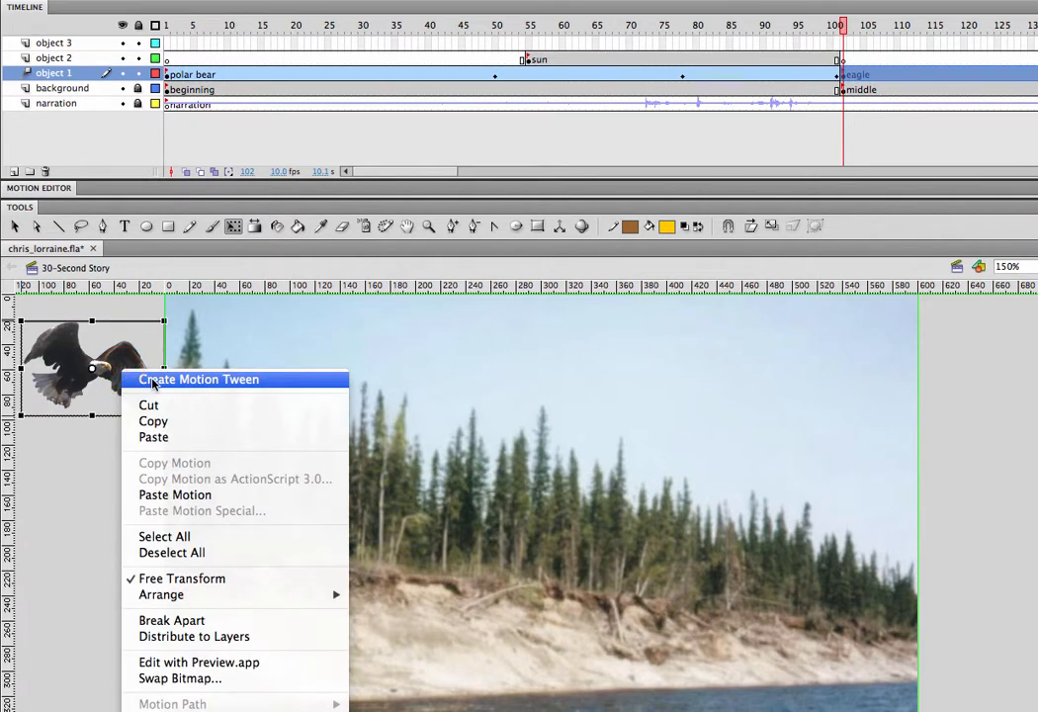
left_click(153, 381)
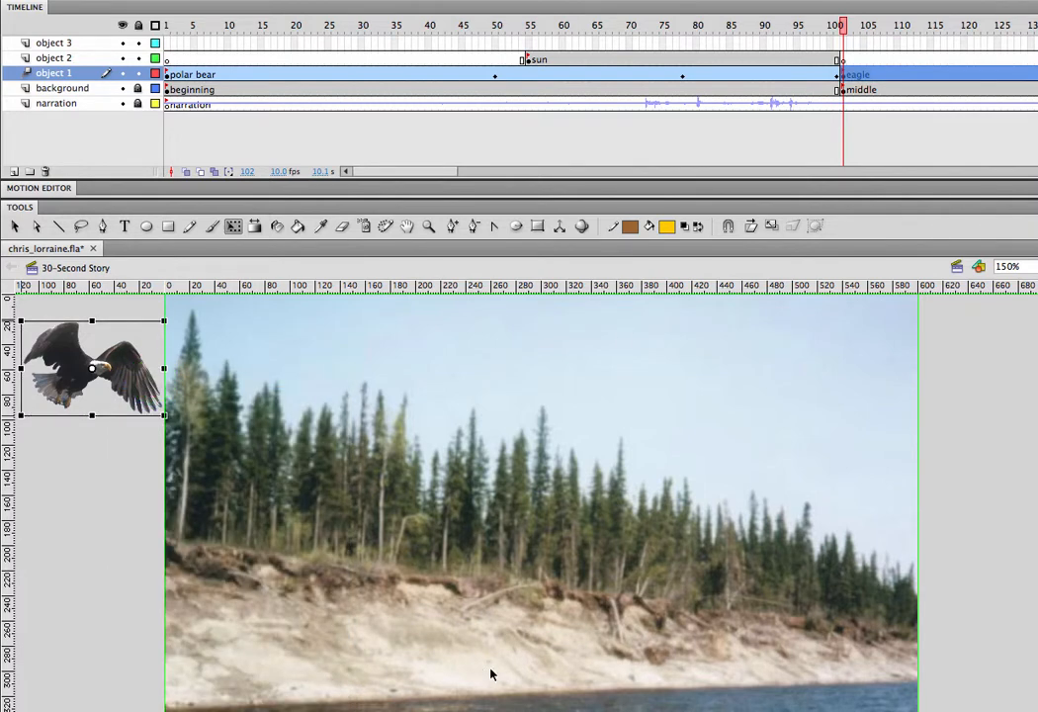
left_click_drag(422, 173, 495, 176)
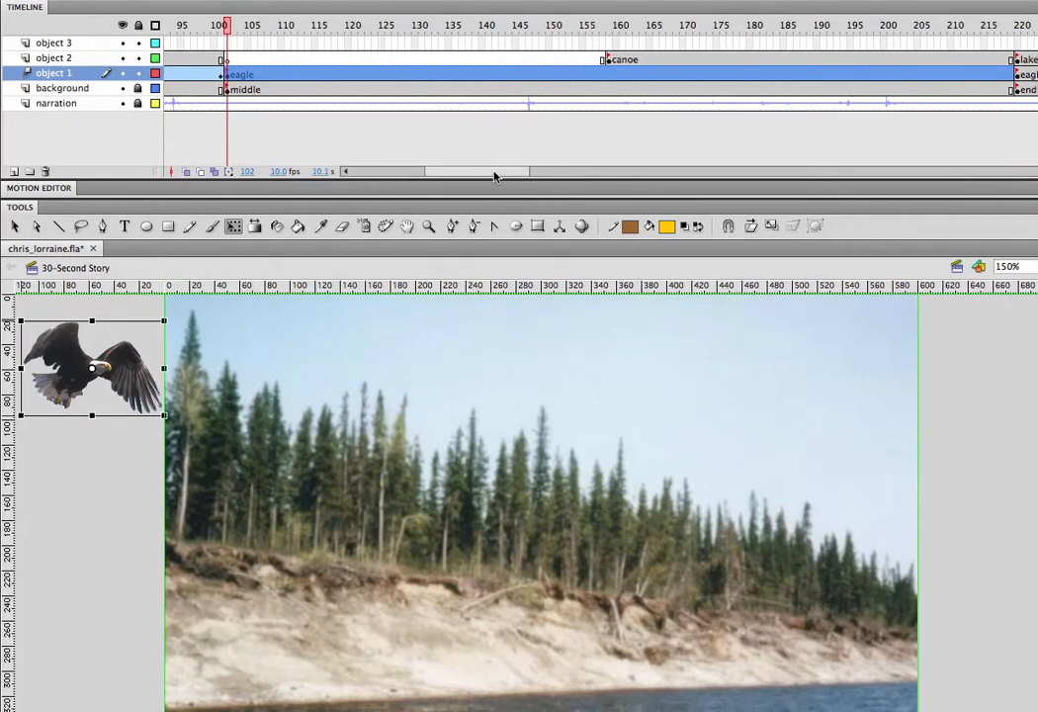
left_click(426, 25)
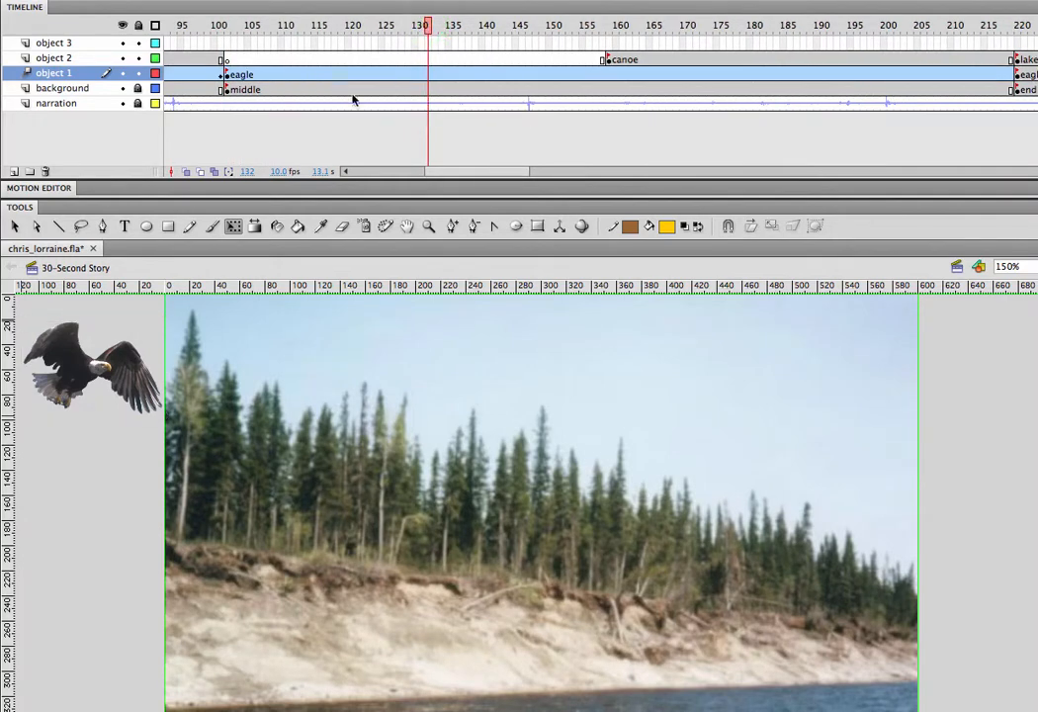
mouse_move(70, 359)
left_mouse_down()
mouse_move(183, 559)
mouse_move(276, 693)
mouse_move(287, 651)
left_mouse_up()
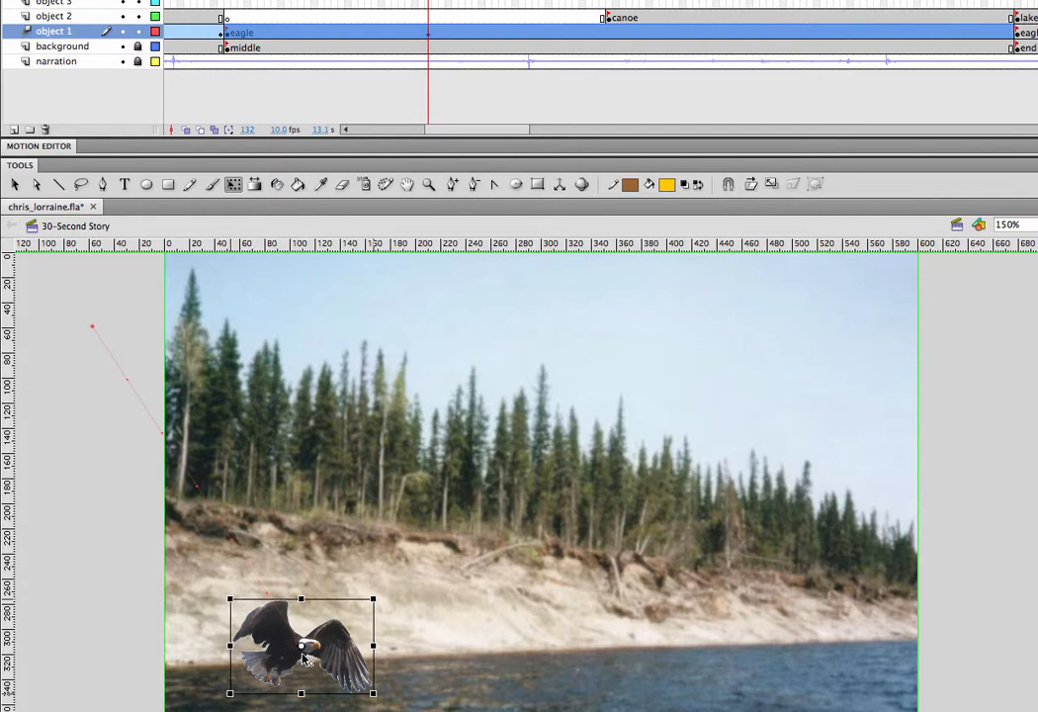
At frame 162, lock the object 2 layer and move the eagle up into the sky, slightly right of the stage's centre.
left_click(628, 1)
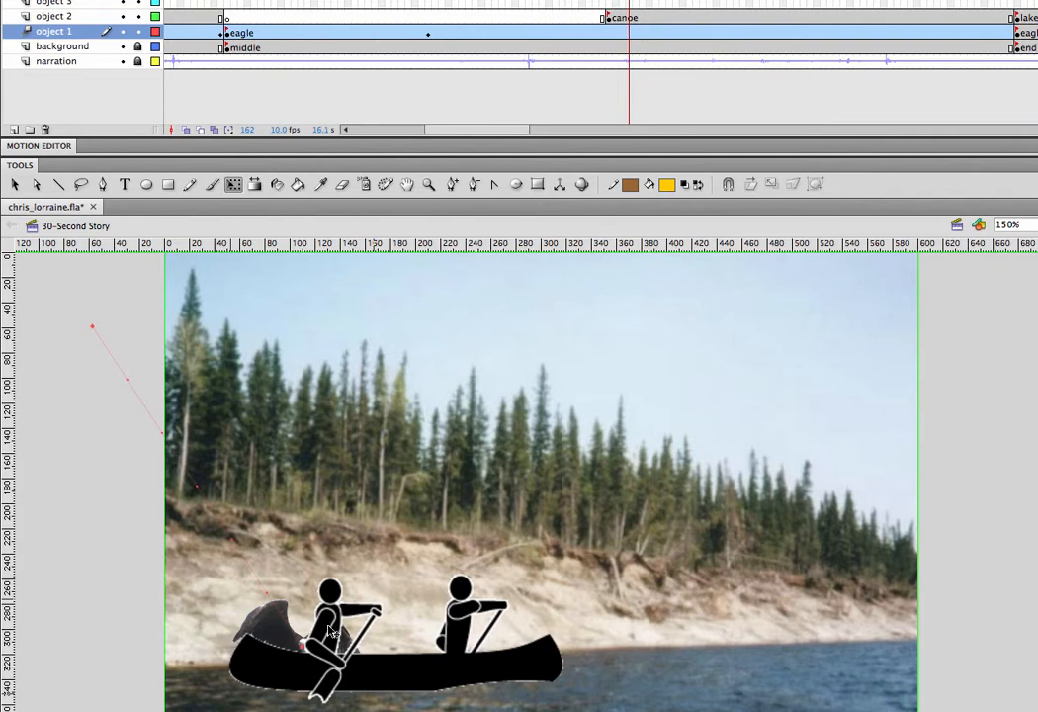
left_click_drag(267, 621, 287, 598)
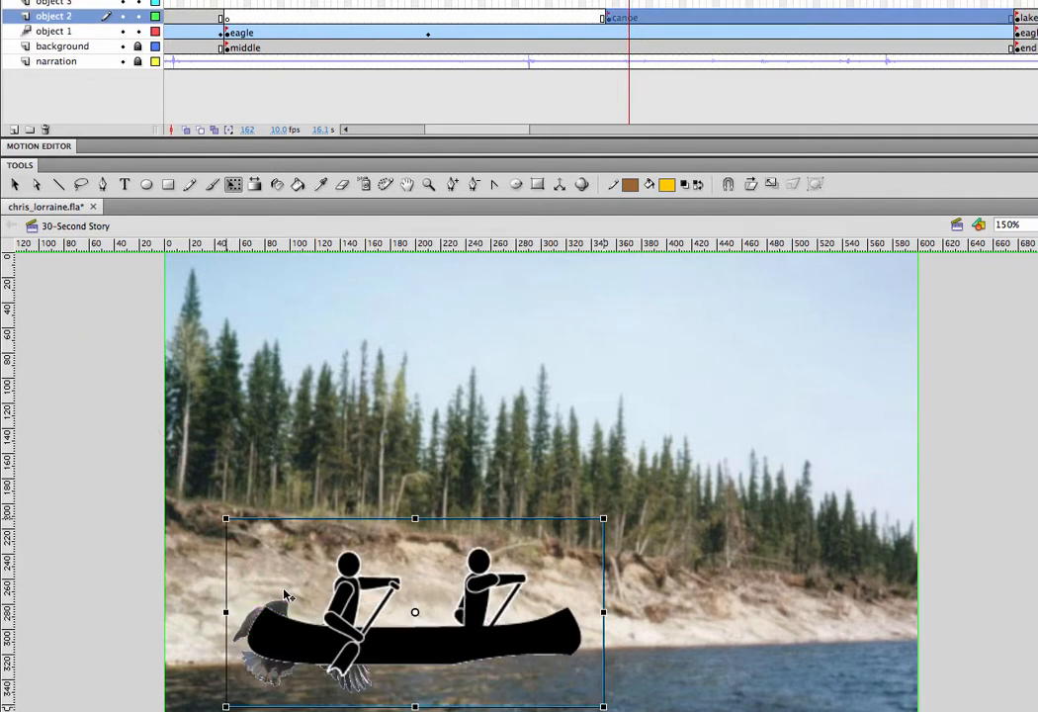
key("super+z")
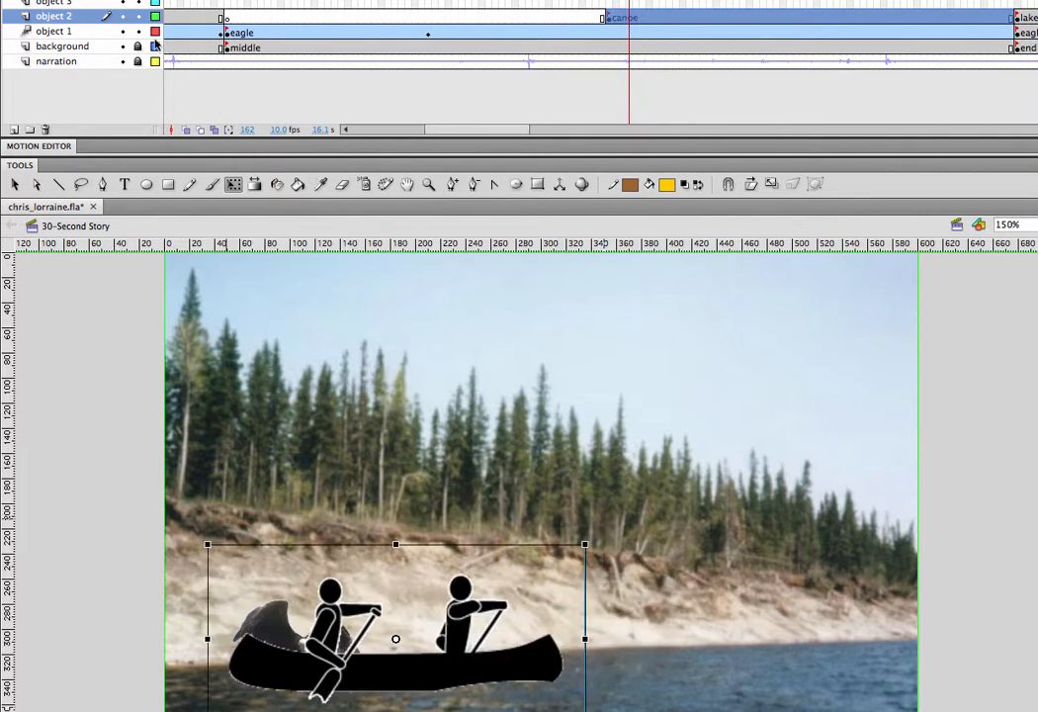
left_click(139, 18)
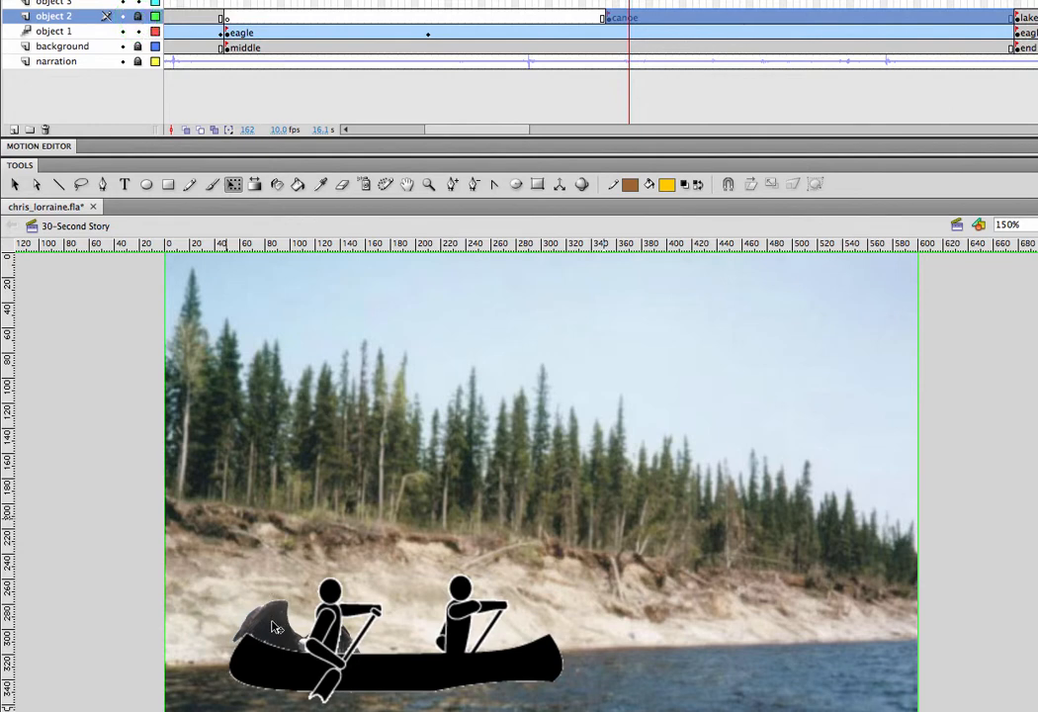
mouse_move(277, 628)
left_mouse_down()
mouse_move(401, 514)
mouse_move(532, 328)
left_mouse_up()
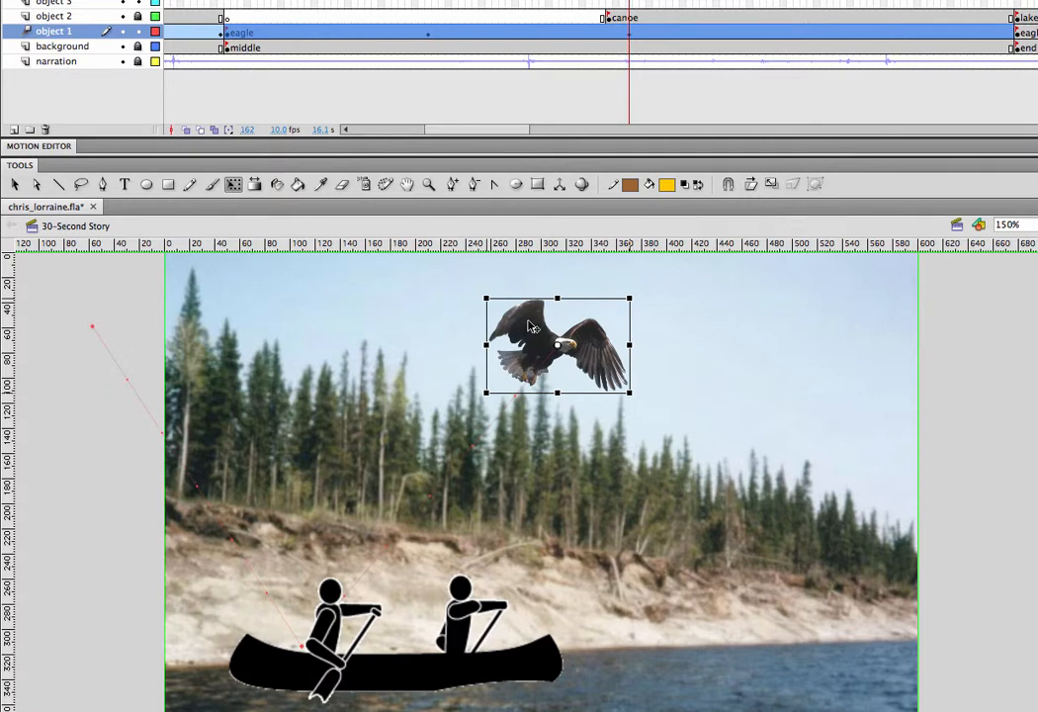
At frame 189, move the eagle down to the base of the trees on the right, about 460 px across and 220 px down.
left_click(810, 3)
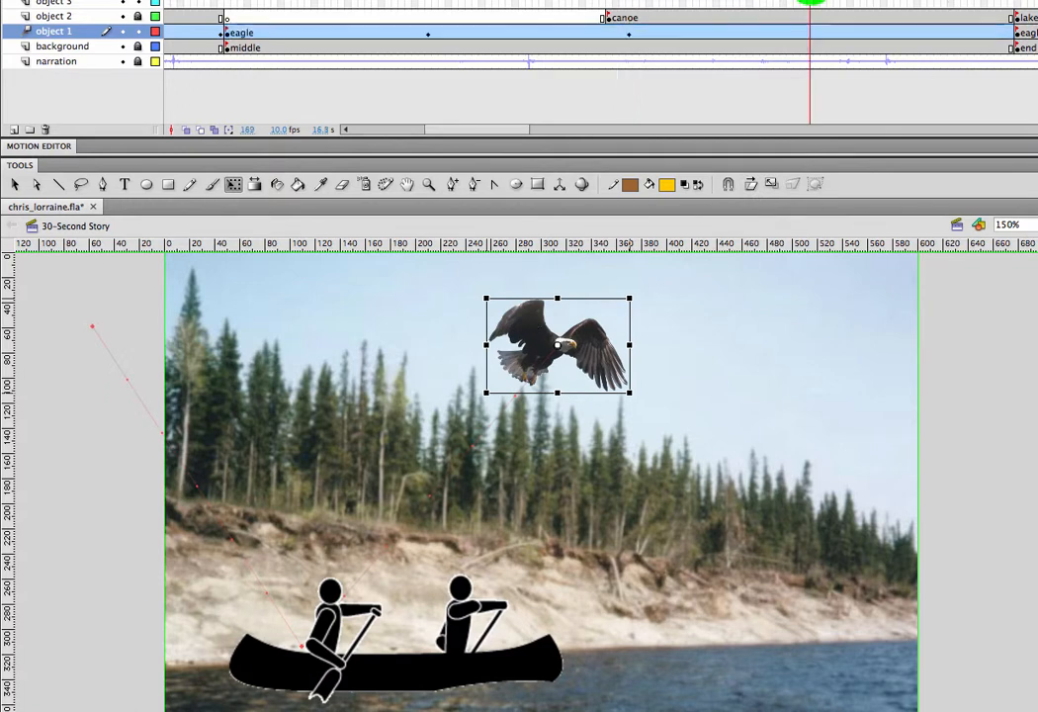
left_click(584, 344)
left_click_drag(584, 344, 773, 543)
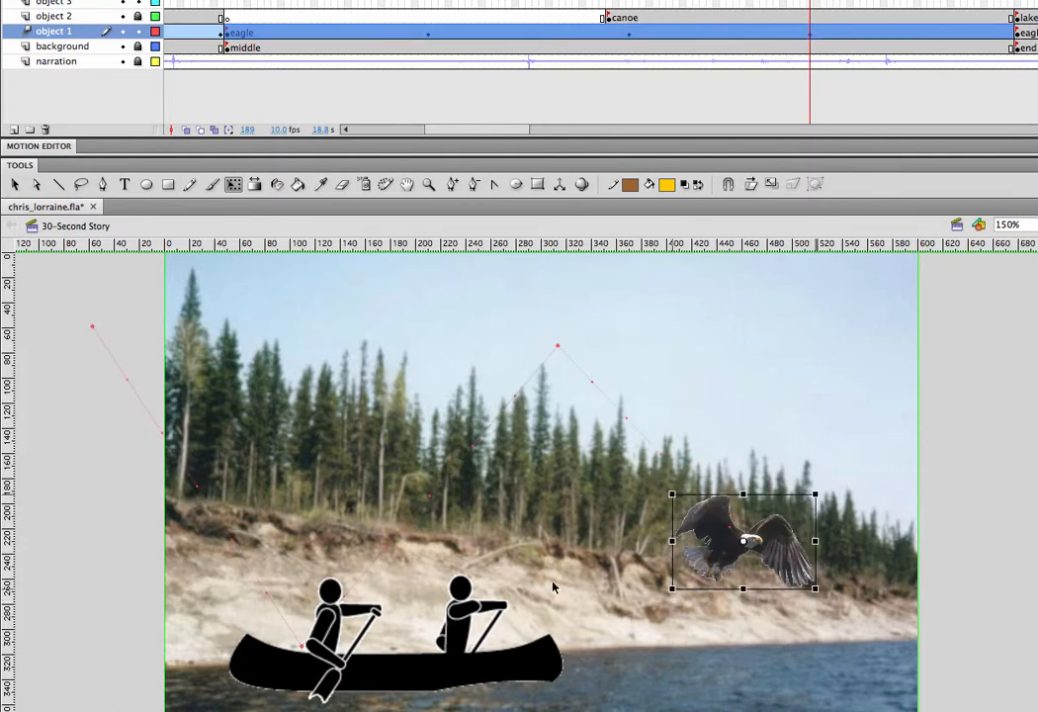
left_click(774, 532)
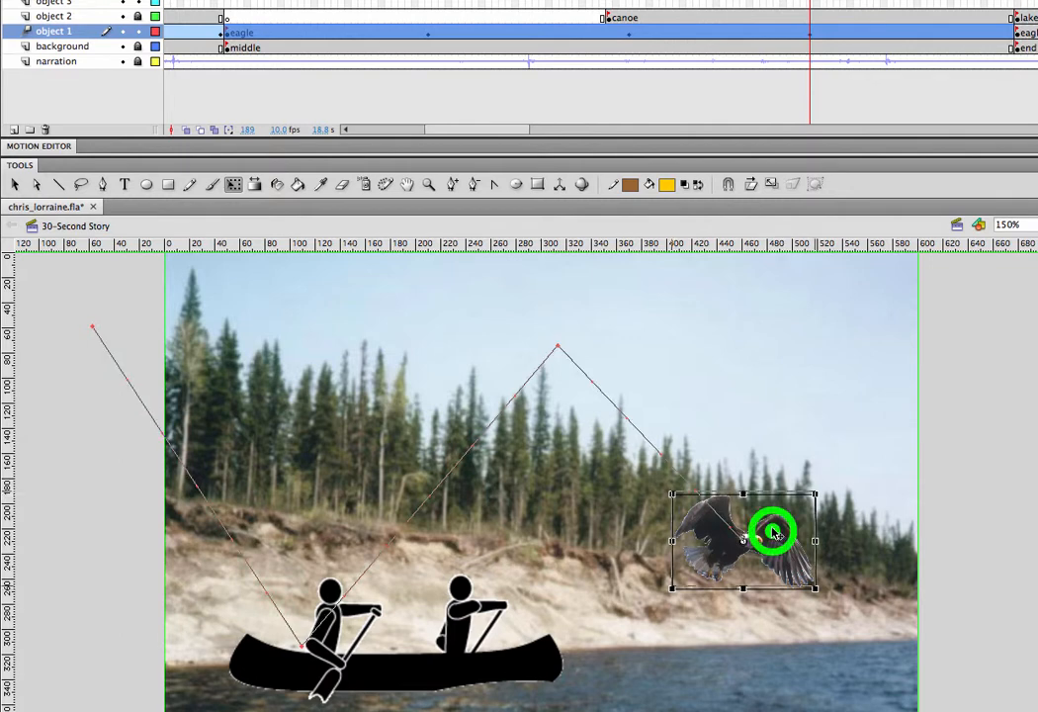
left_click_drag(773, 531, 773, 522)
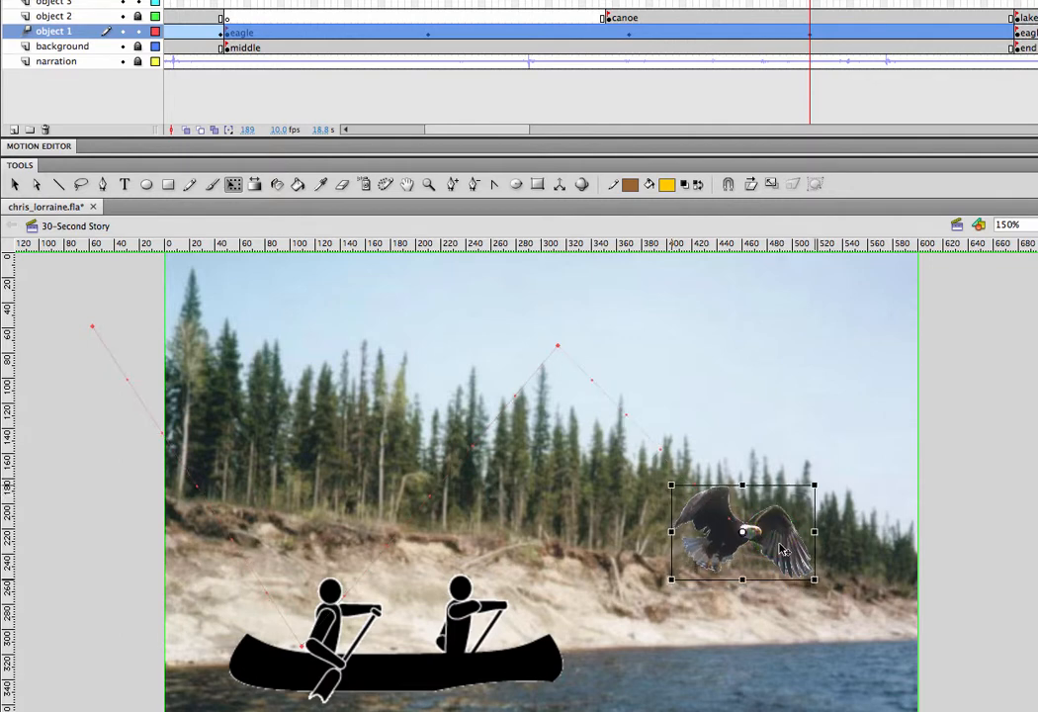
At frame 219, move the eagle just off the stage's right edge, and preview the flight from frame 102.
left_click(1013, 4)
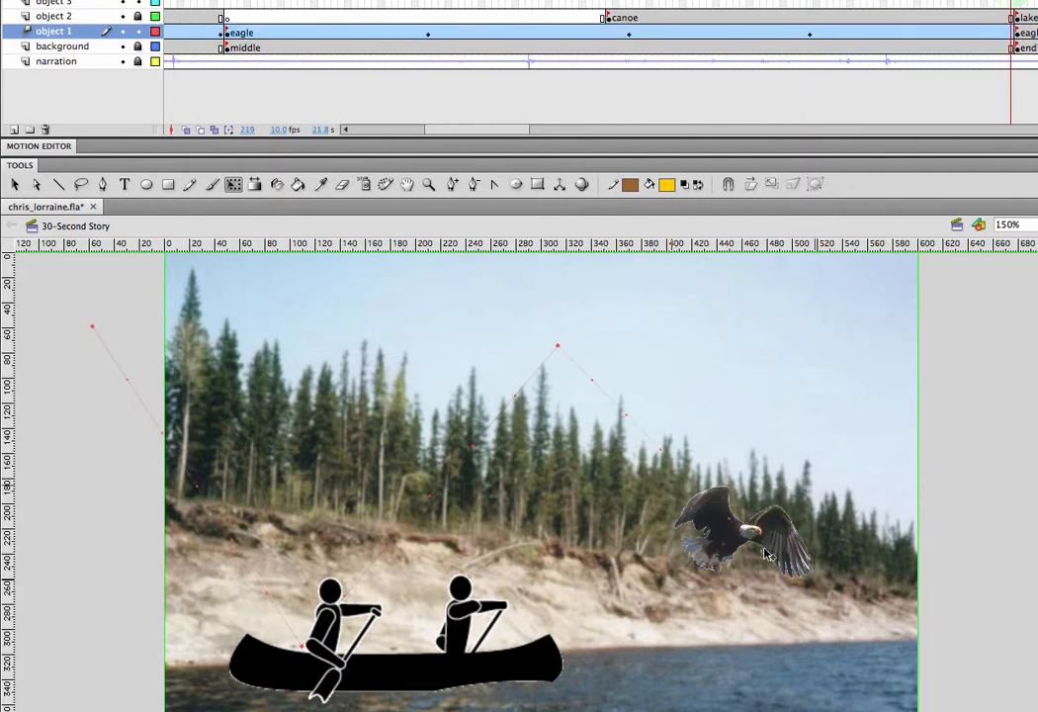
left_click_drag(772, 546, 1016, 371)
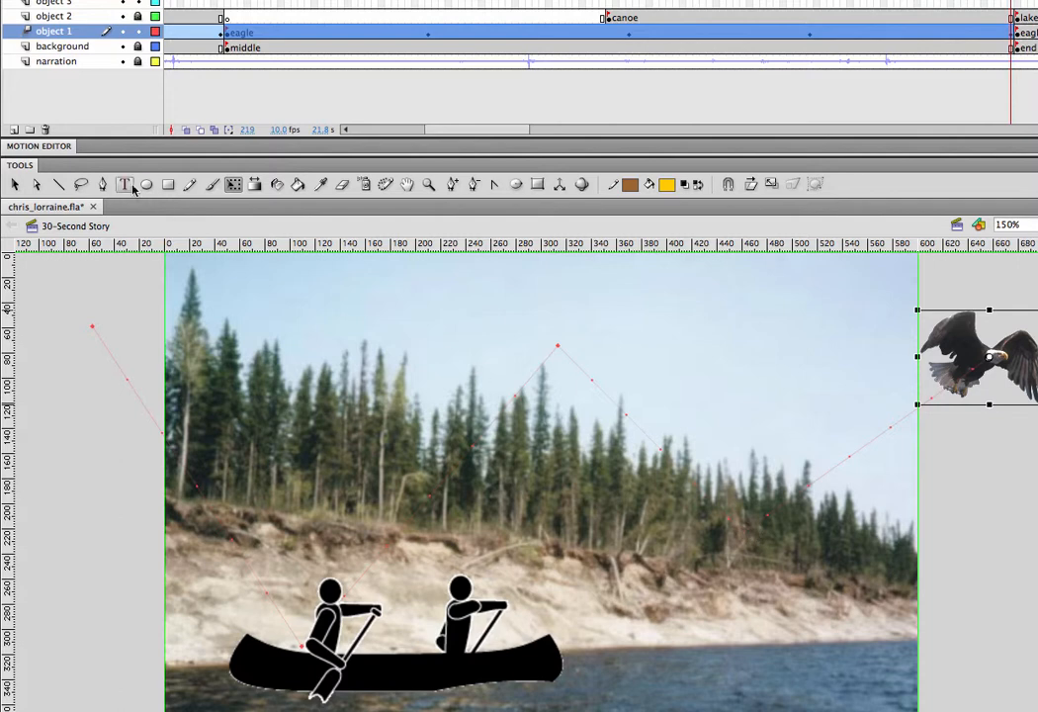
left_click(226, 4)
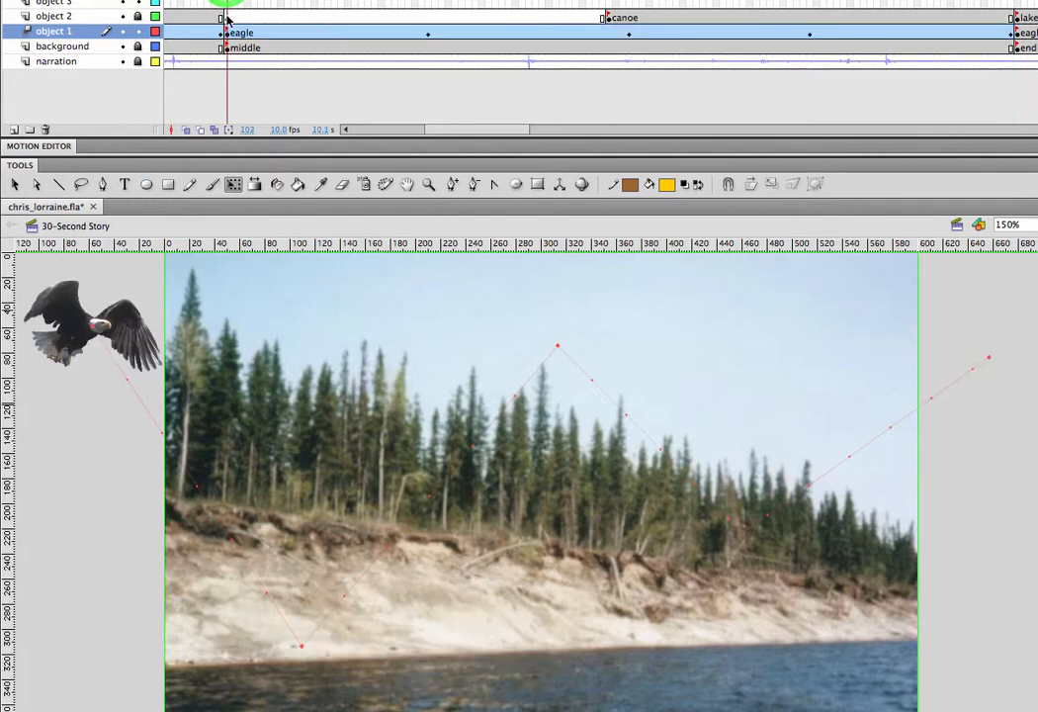
key("Return")
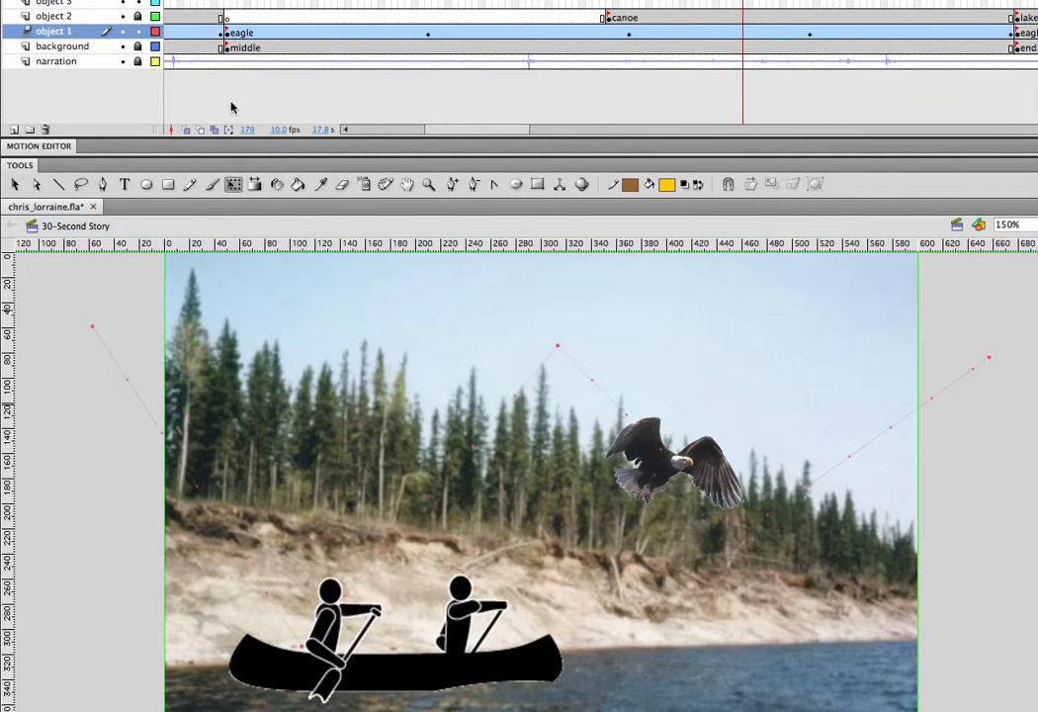
Use the Subselection tool to turn the motion path's three inner corner points at frames 162, 132 and 189 into smooth curves with horizontal handles.
left_click(399, 334)
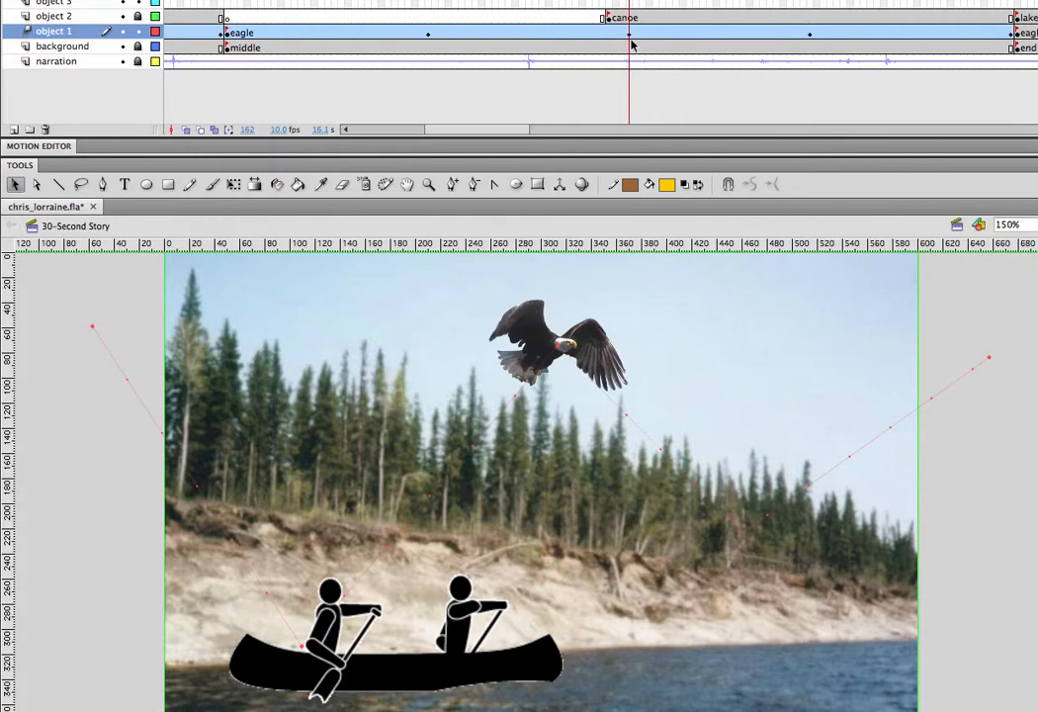
left_click(629, 33)
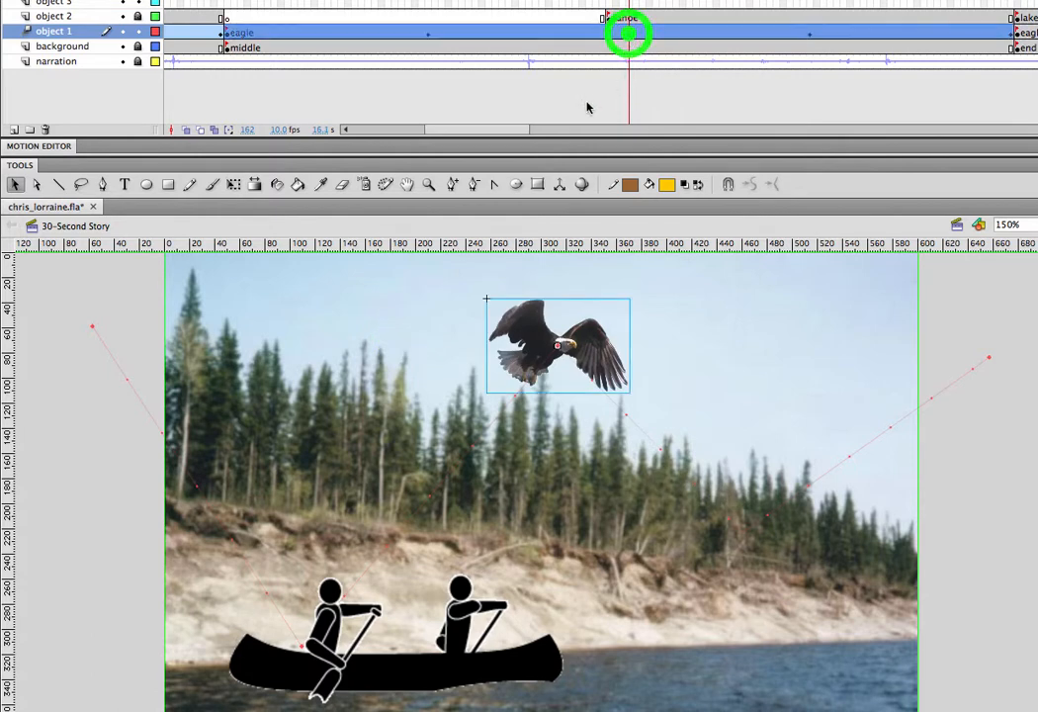
left_click(36, 188)
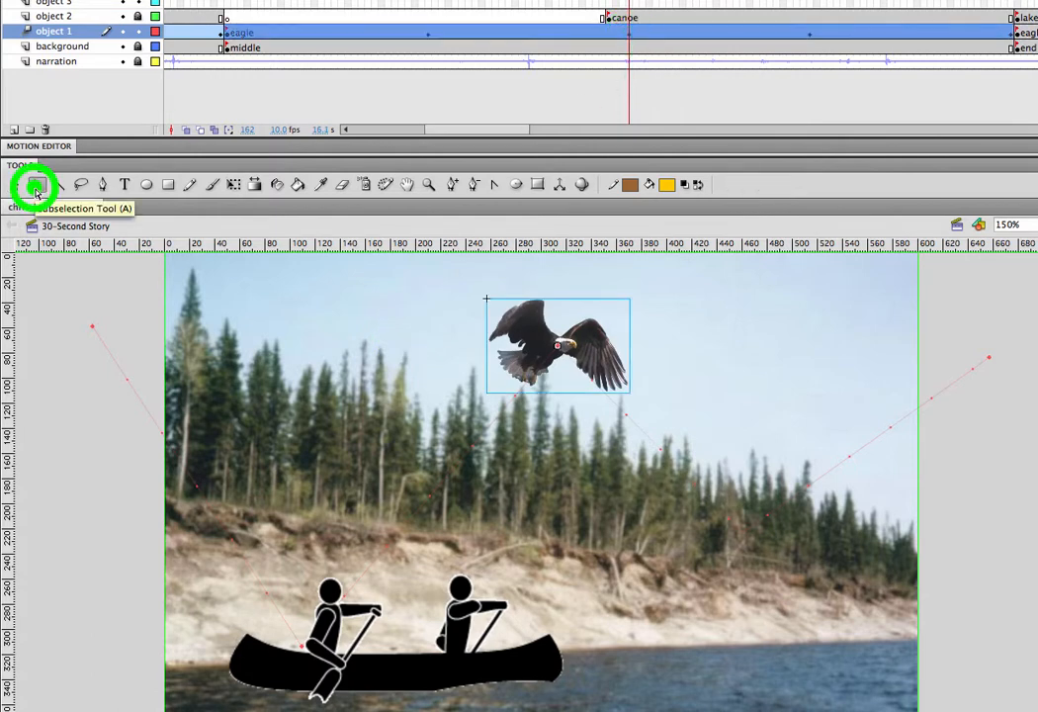
left_click(554, 354)
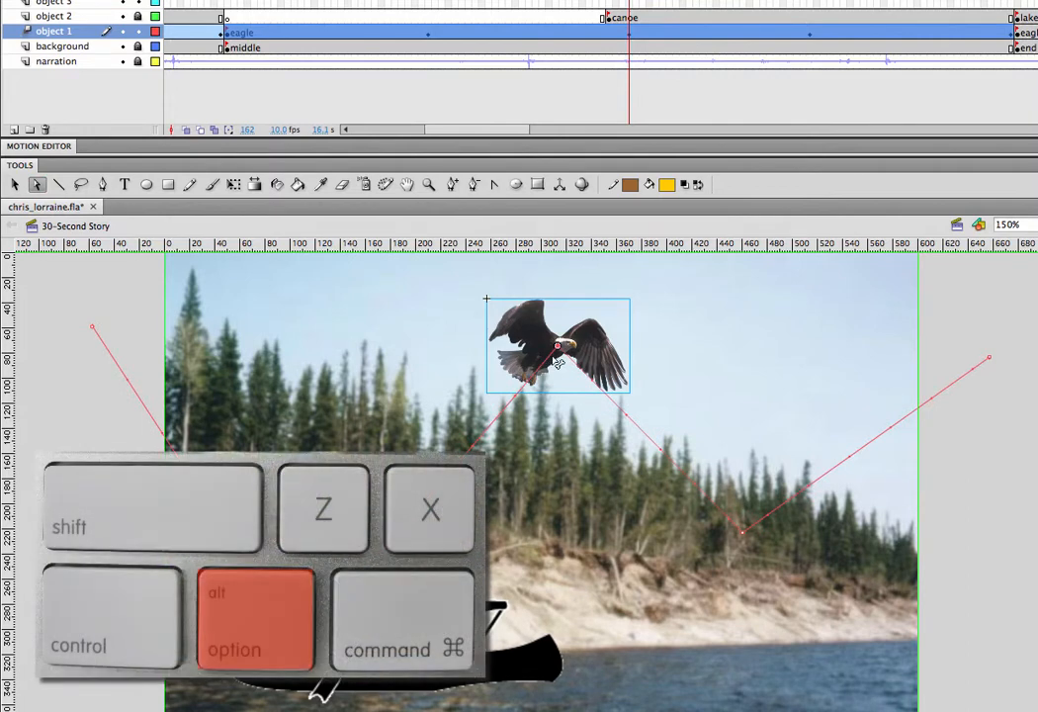
left_click_drag(560, 349, 458, 348)
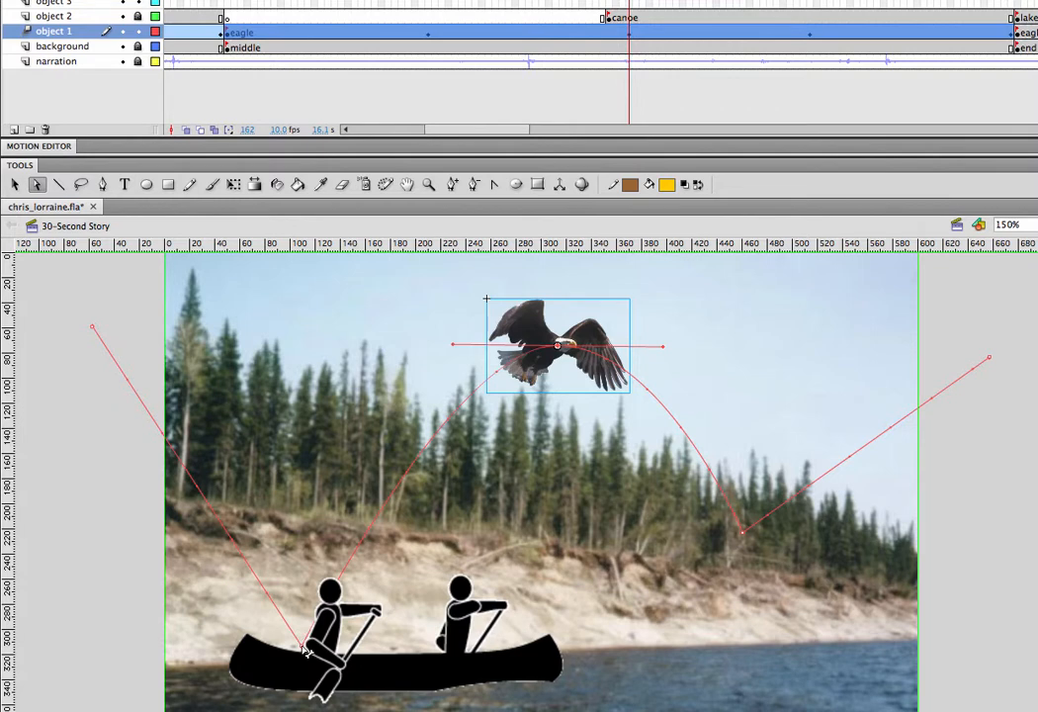
left_click_drag(304, 648, 197, 649)
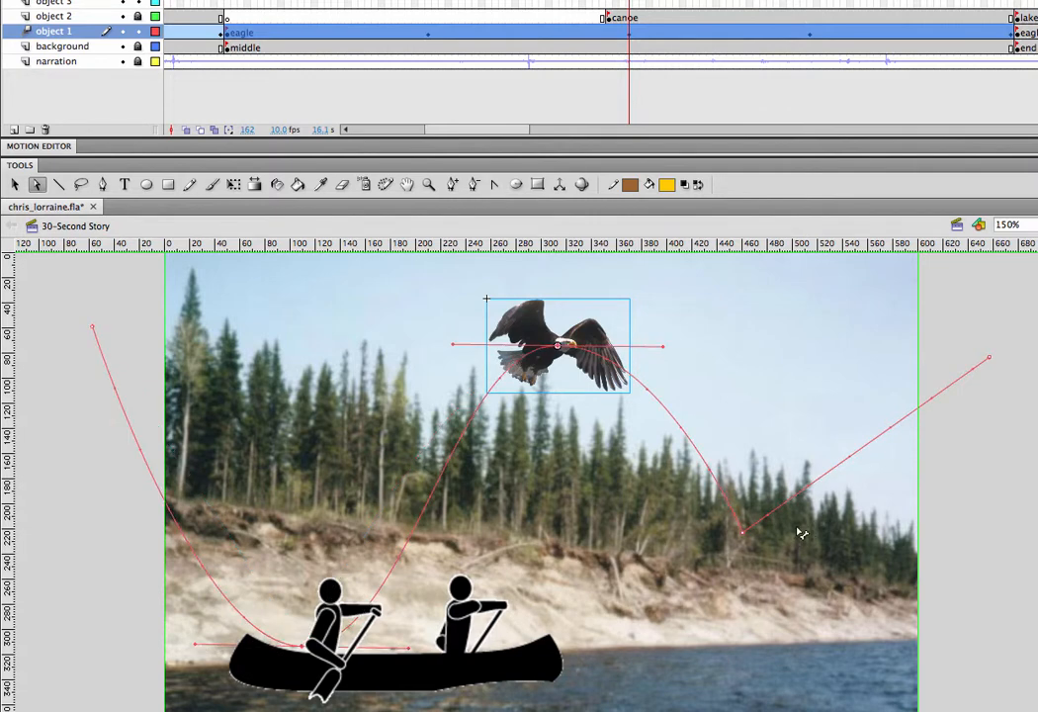
left_click_drag(745, 534, 635, 538)
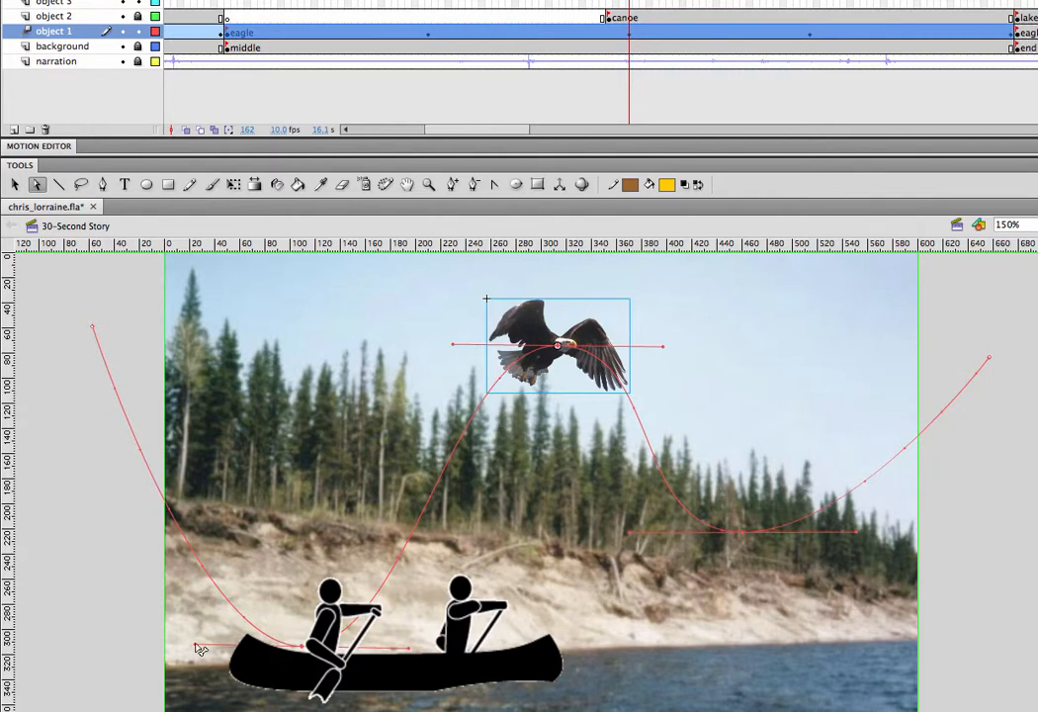
Tilt the curve handles at the path's two low points so the eagle dives more steeply, and play back the flight from frame 102.
left_click_drag(201, 649, 217, 564)
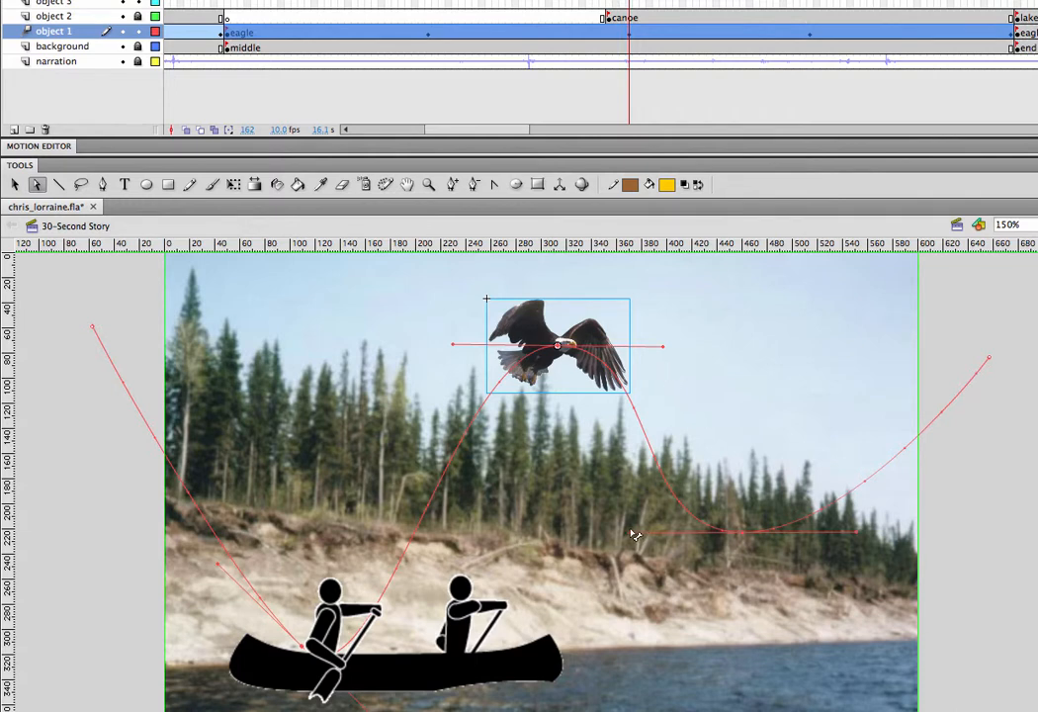
left_click_drag(632, 468, 667, 436)
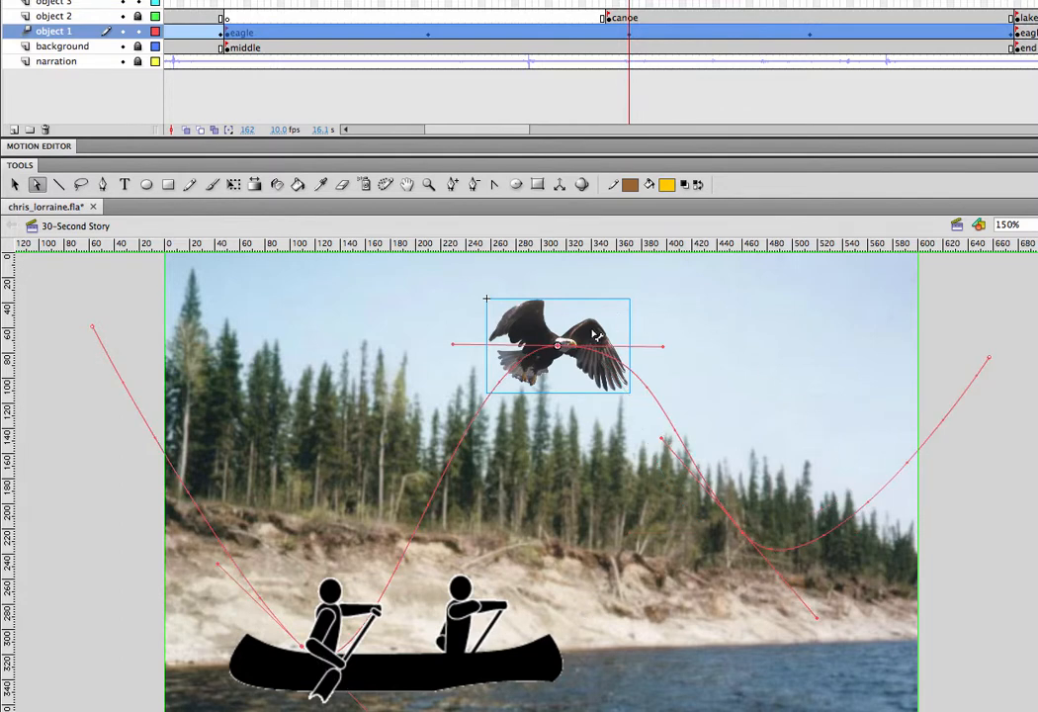
left_click(225, 1)
key("Return")
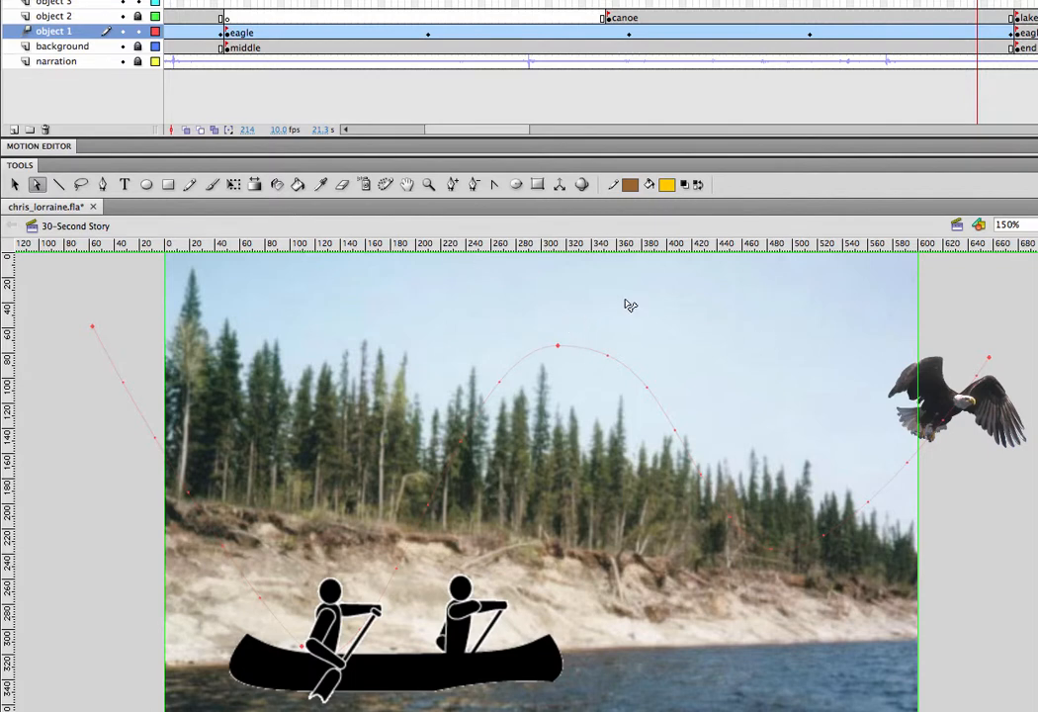
At the frame 132 keyframe, enlarge the eagle proportionally about its centre to about 165 px wide with Free Transform.
key("v")
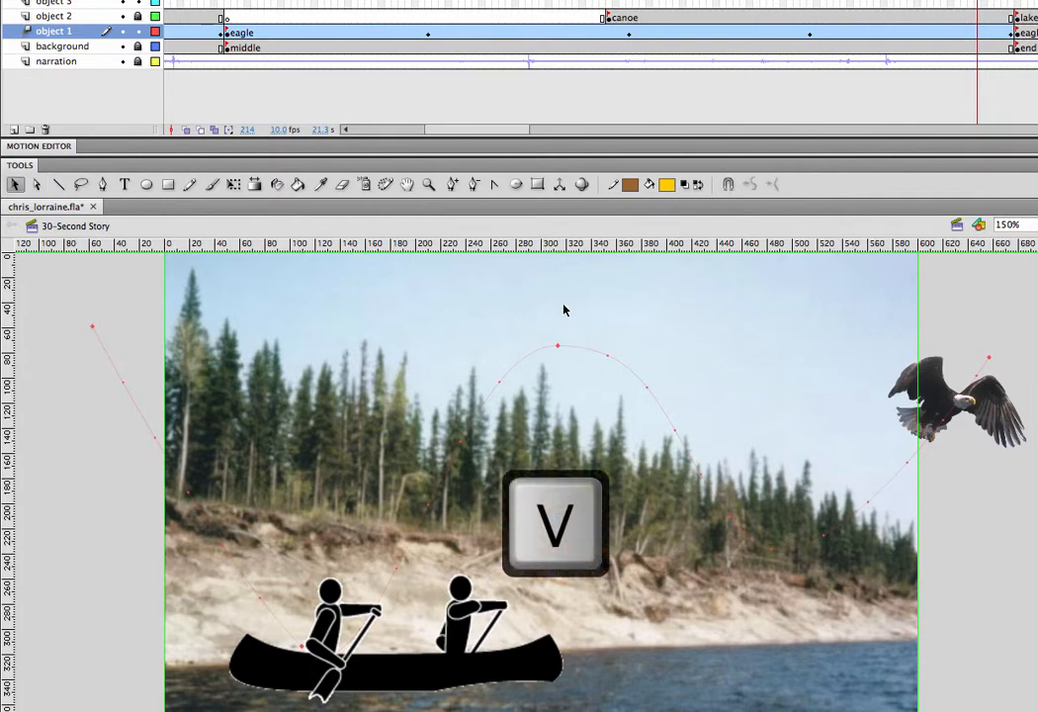
left_click(428, 36)
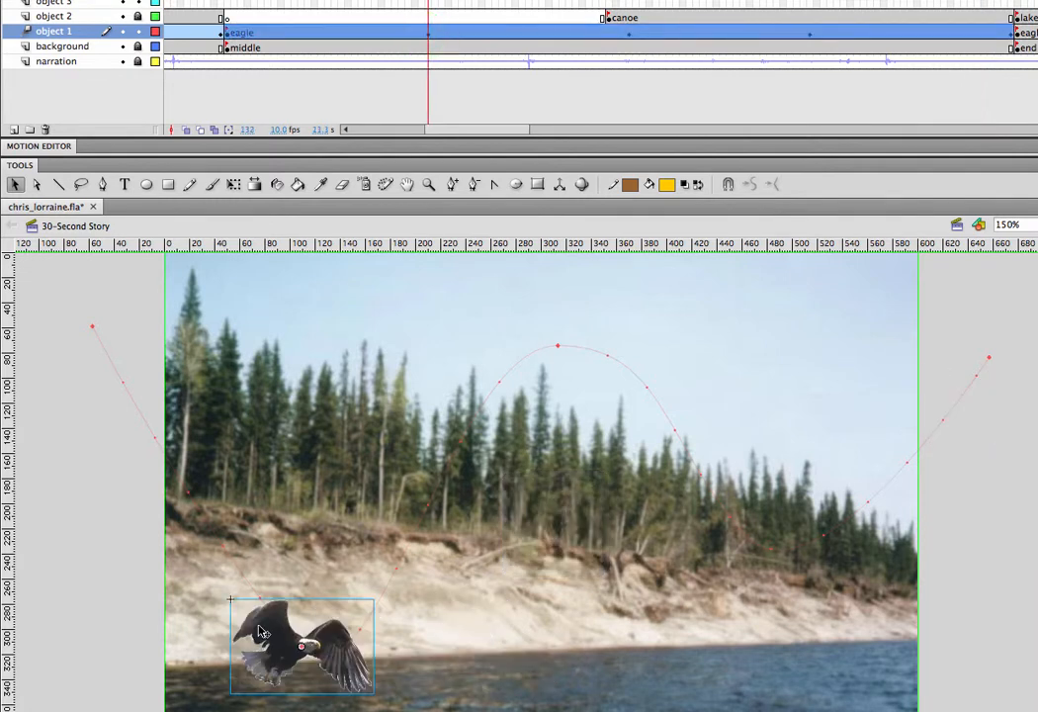
key("q")
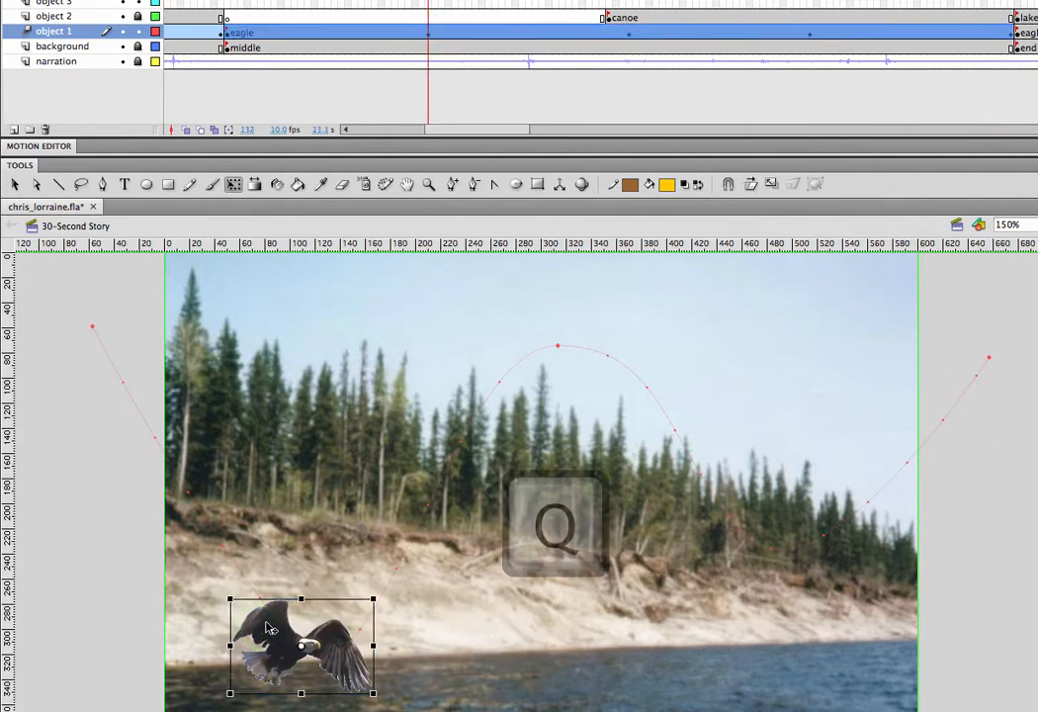
left_click_drag(228, 598, 197, 578)
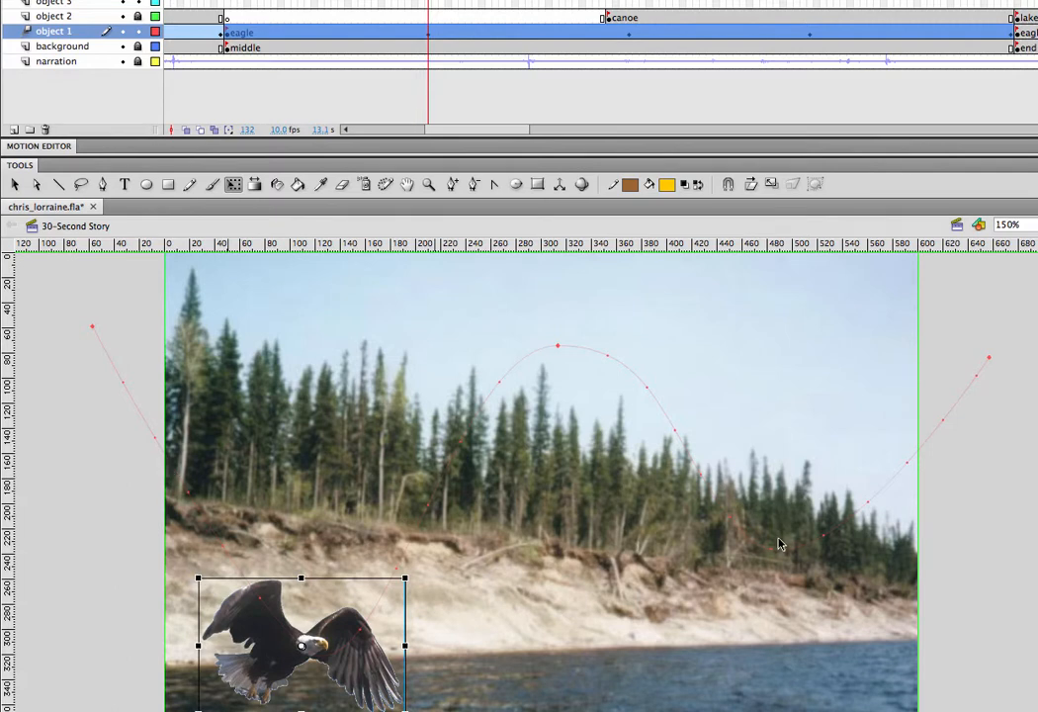
Scale the eagle proportionally about its centre to about 105 px wide at frame 162 and about 135 px wide at frame 189.
left_click(809, 37)
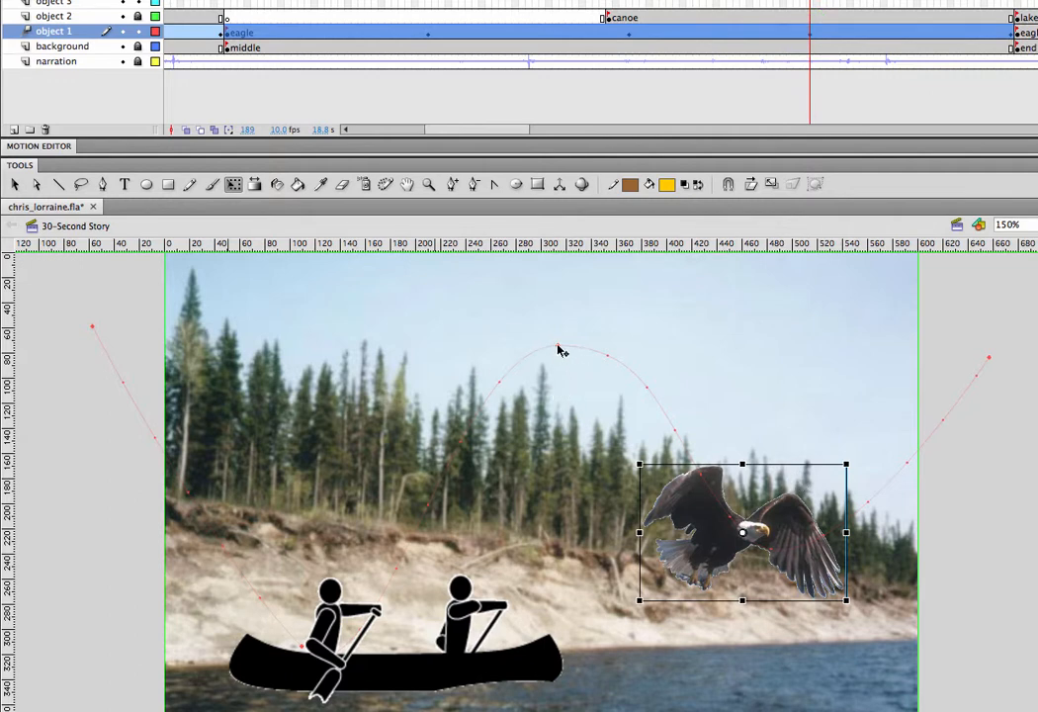
left_click(629, 40)
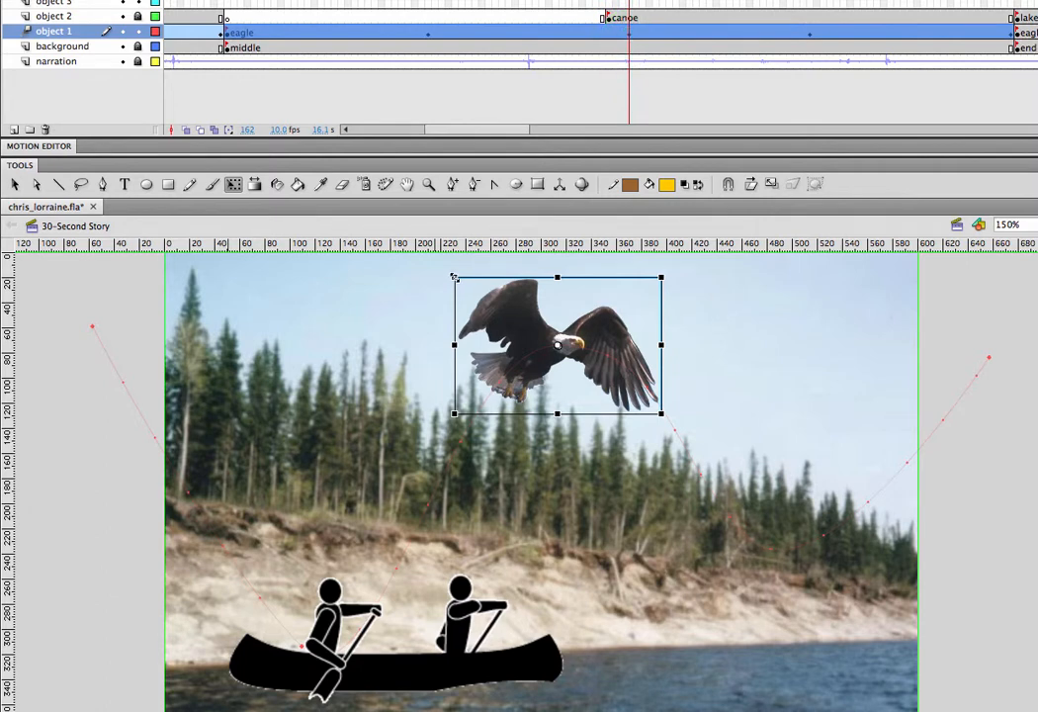
left_click_drag(453, 278, 491, 302)
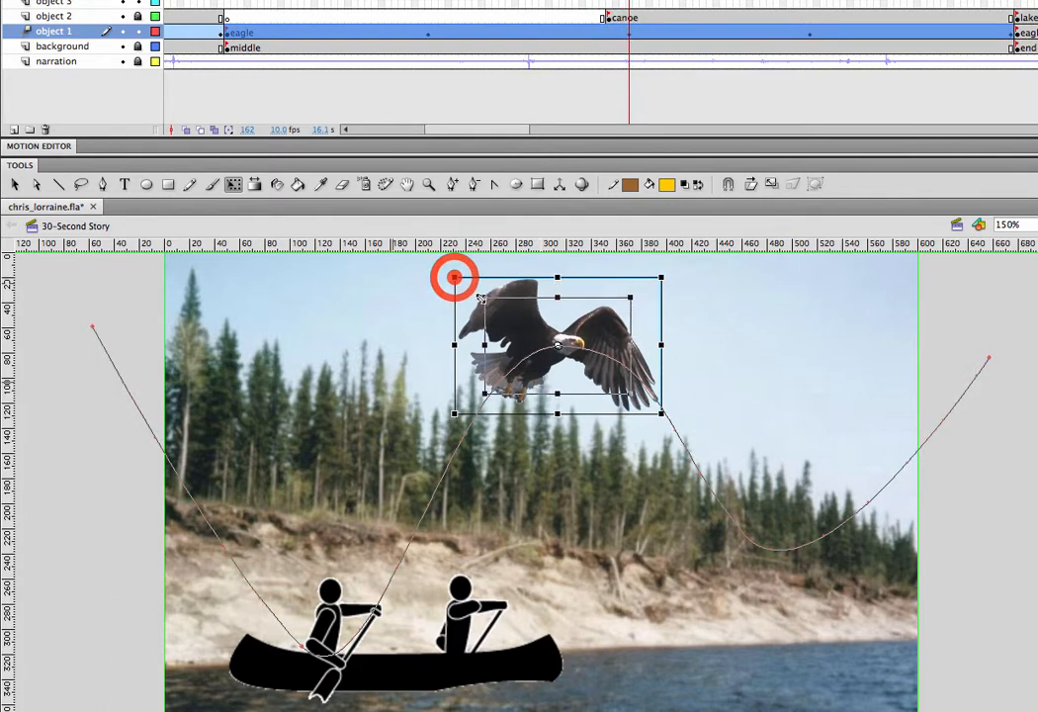
left_click(812, 37)
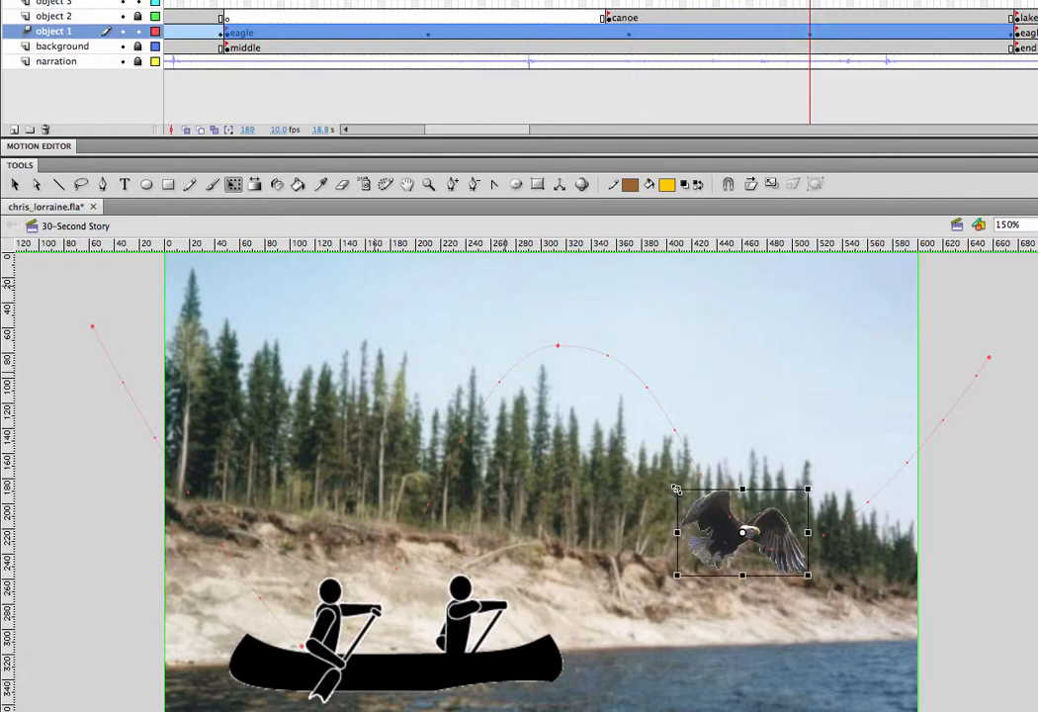
left_click_drag(676, 489, 658, 475)
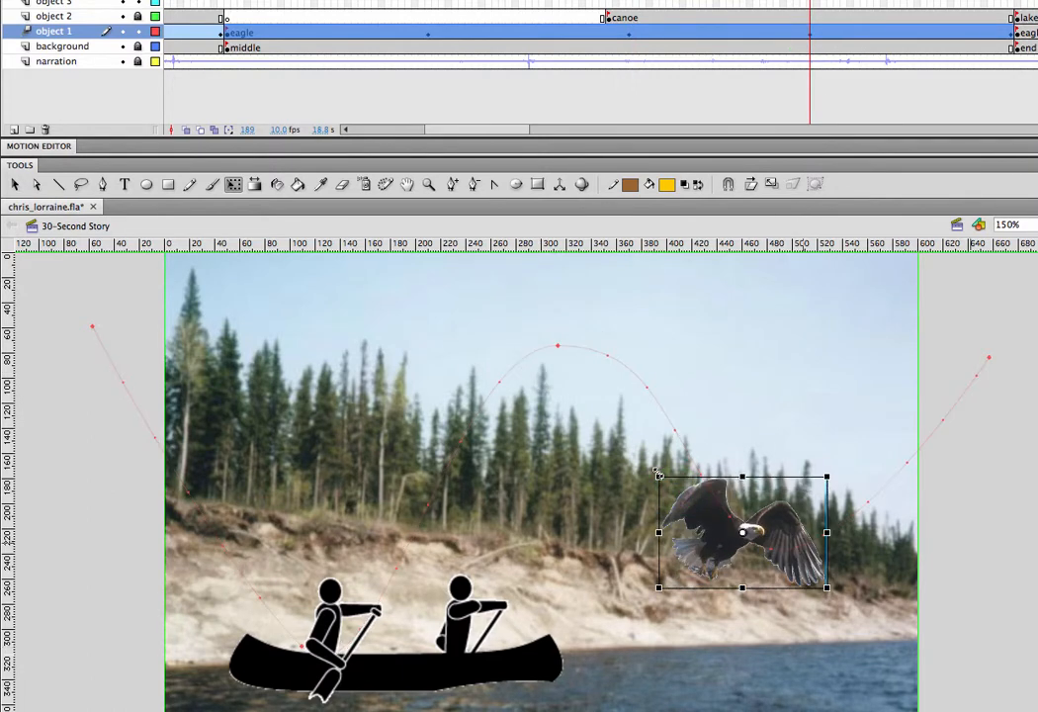
At frame 219, shrink the eagle proportionally about its centre to about 50 px wide, and play back the flight from frame 102.
left_click(1011, 35)
left_click(906, 299)
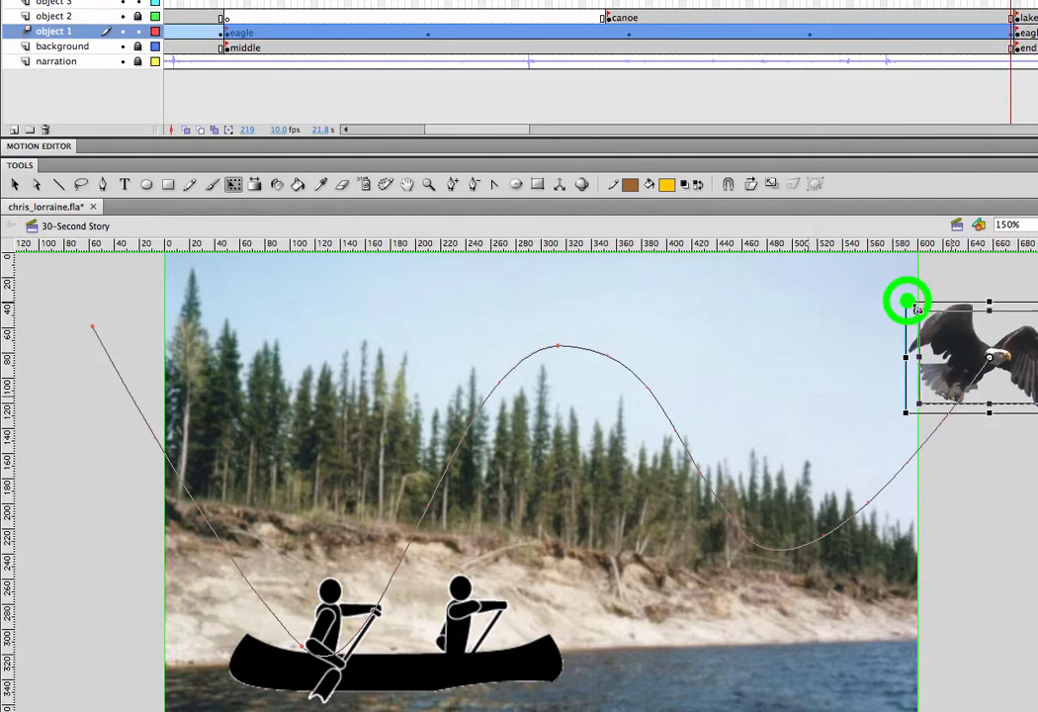
left_click_drag(957, 336, 957, 337)
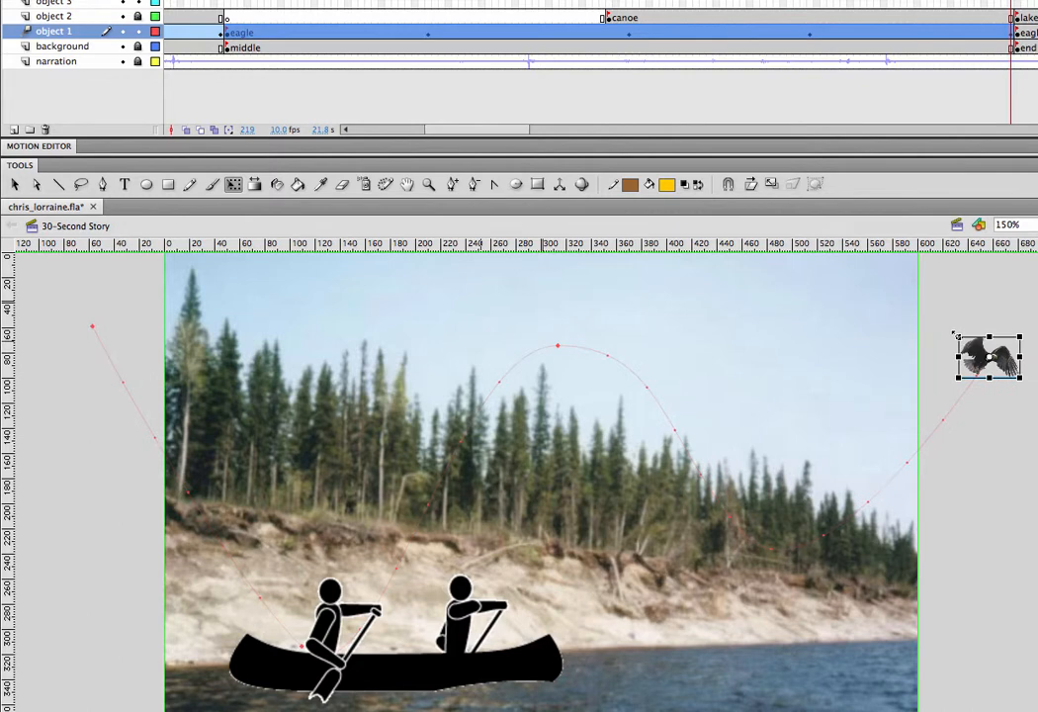
left_click(228, 5)
key("Return")
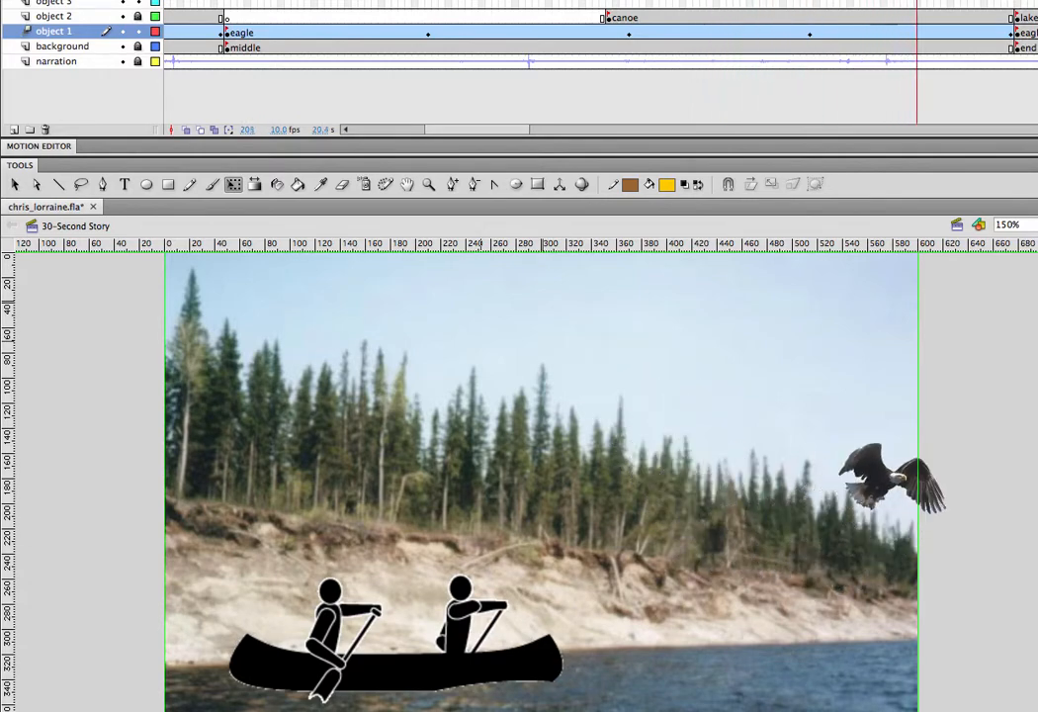
key("Return")
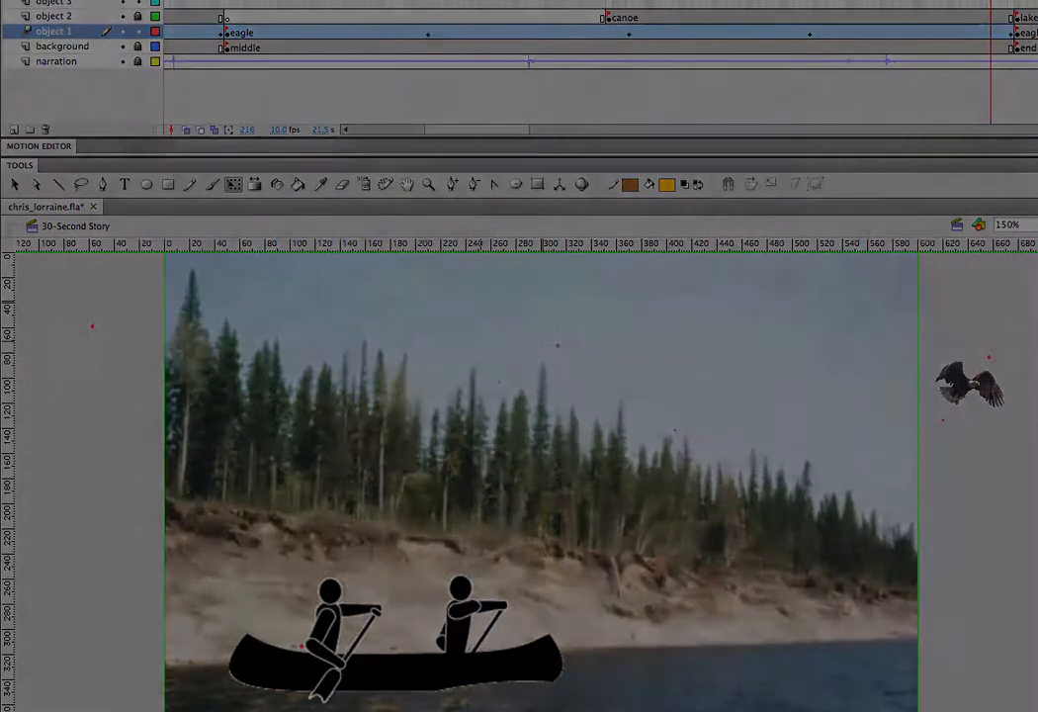